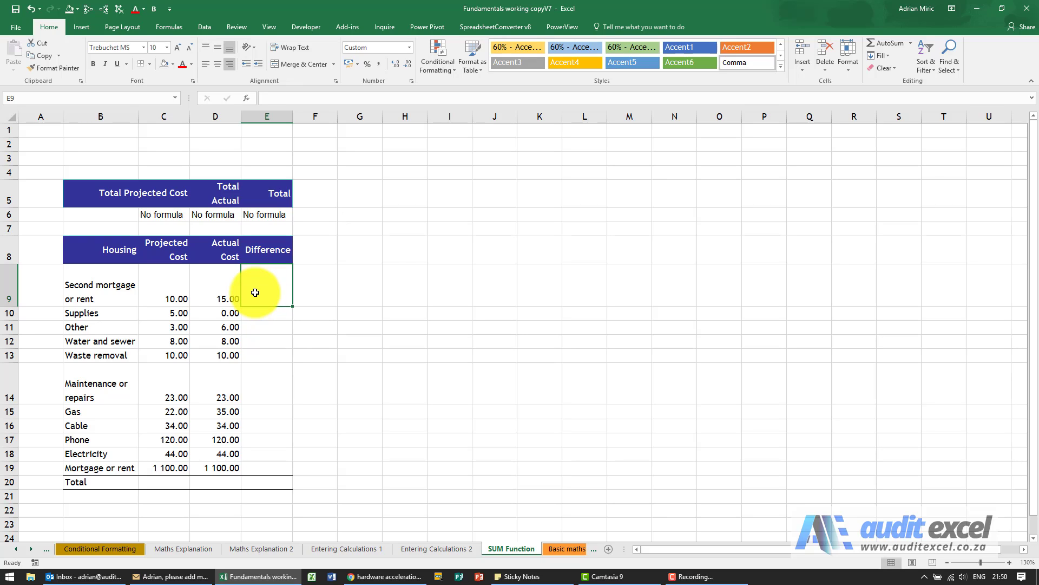
- Enter the formula =D9-C9 in cell E9 to subtract the projected cost from the actual cost
left_click(258, 292)
type("=")
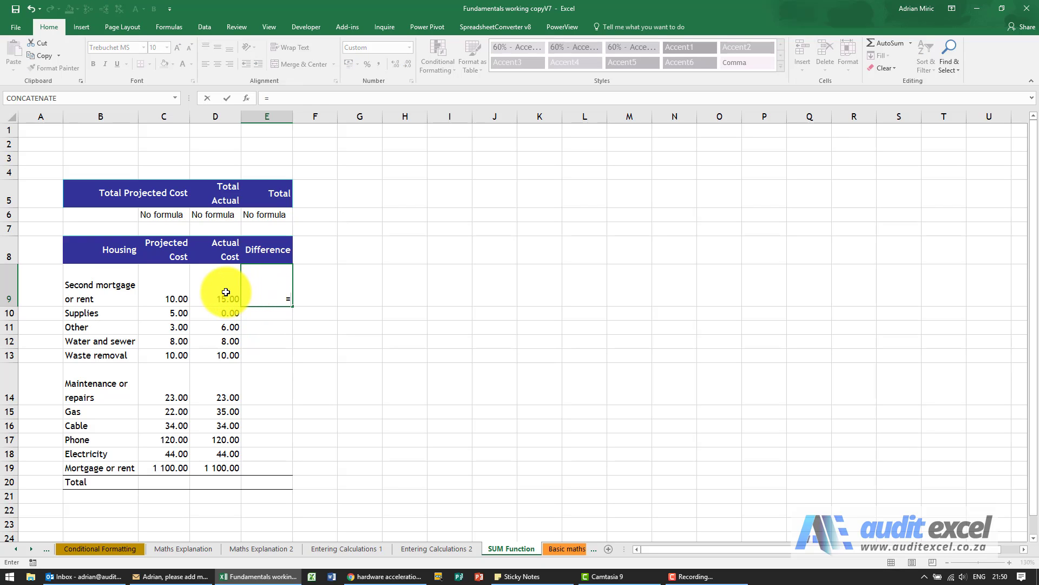
left_click(226, 292)
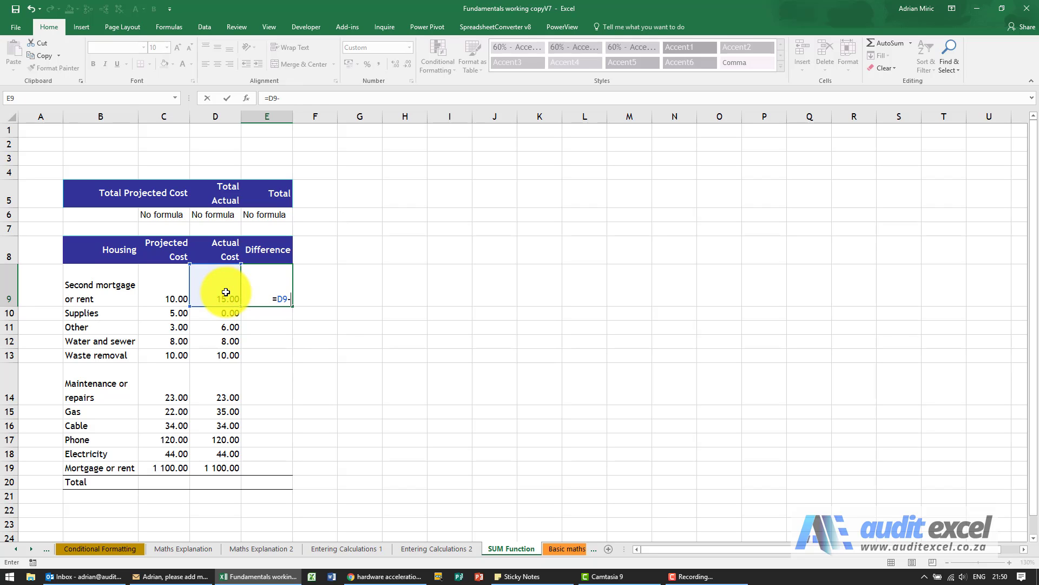
type("-")
left_click(181, 290)
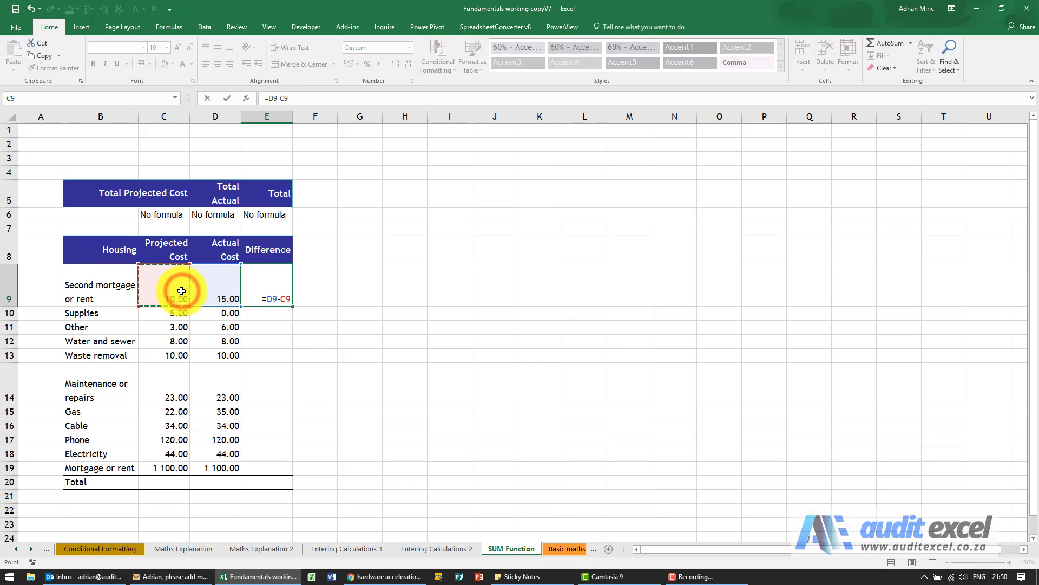
key("Return")
key("Up")
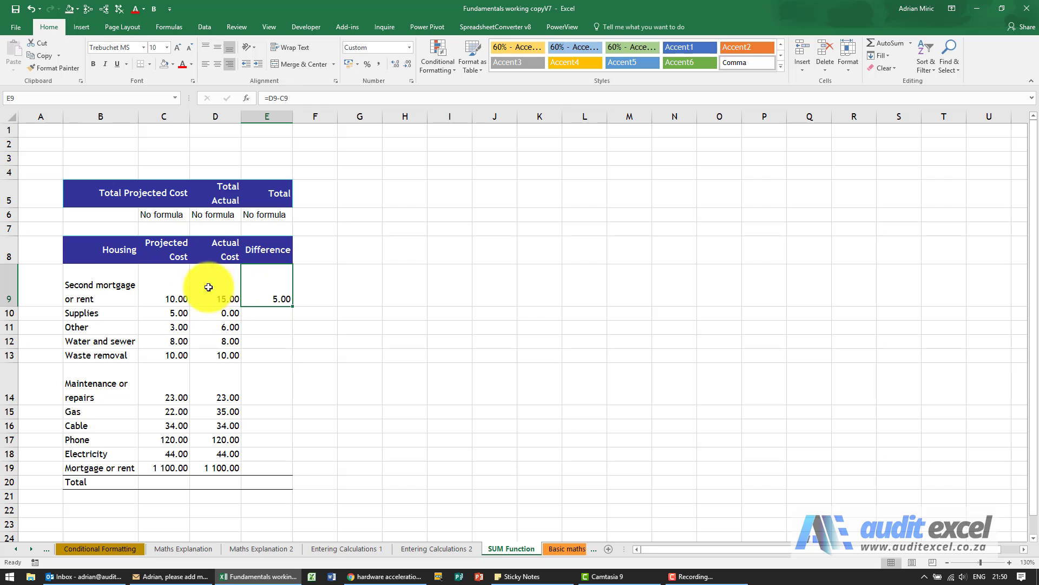
- Enter =C9-D9 in cell E9 and fill the formula down the Difference column to E19
type("=")
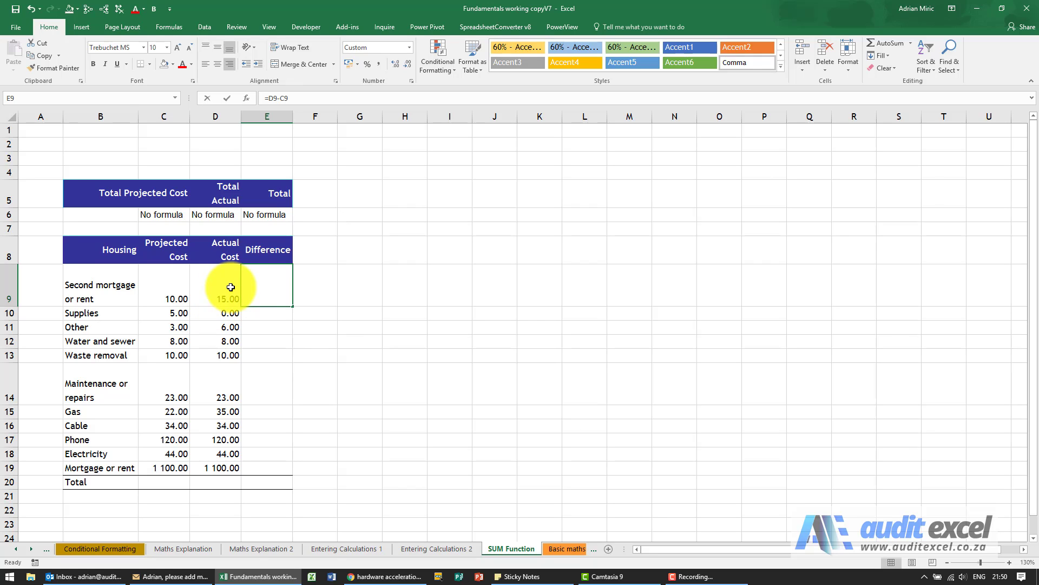
left_click(173, 285)
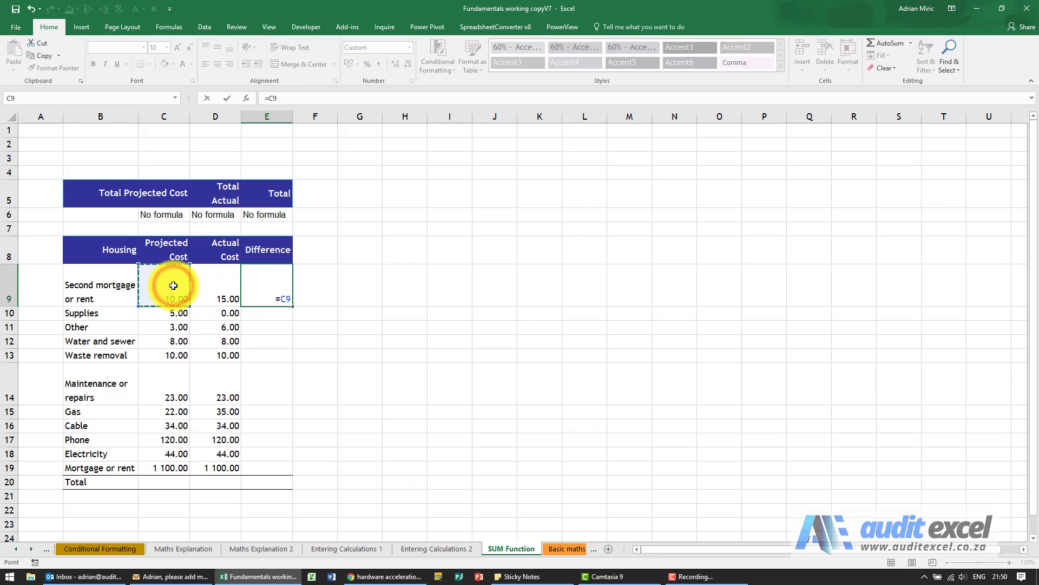
type("-")
left_click(222, 289)
key("Return")
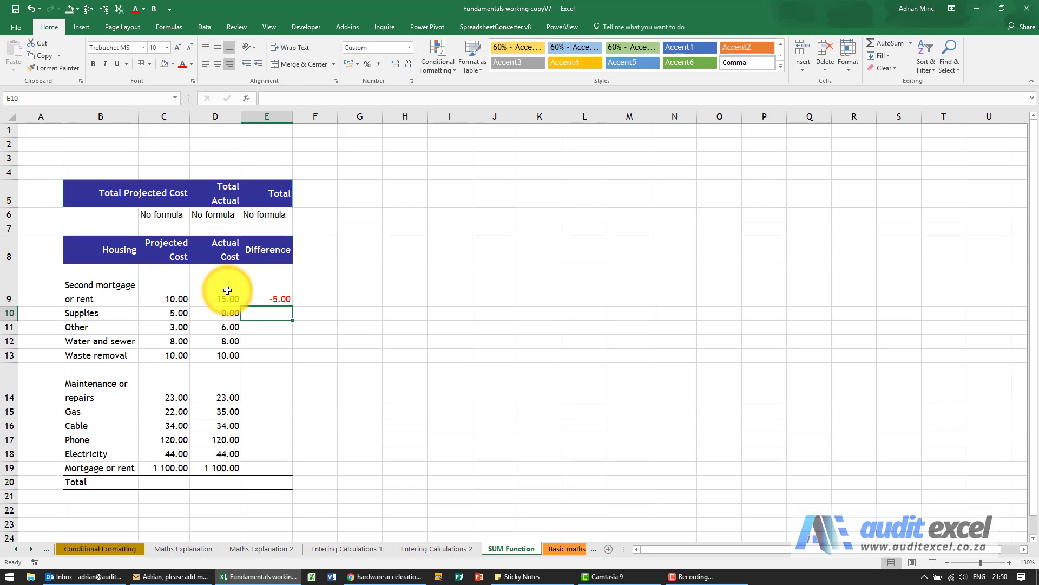
key("Up")
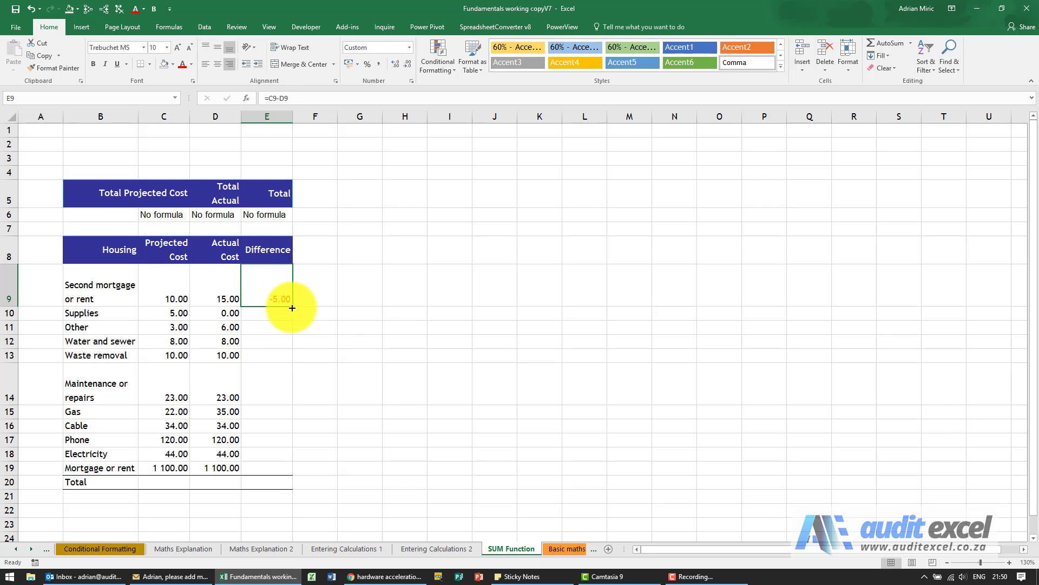
left_click_drag(293, 306, 280, 473)
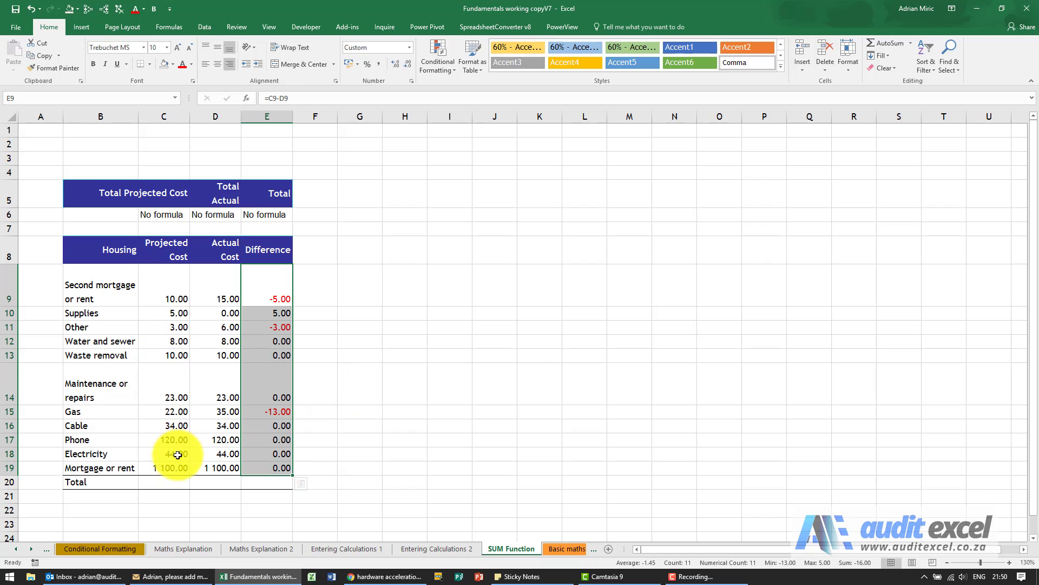
- Total the projected costs in cell C20 by adding each cell from C9 to C19 individually with plus signs
left_click(169, 482)
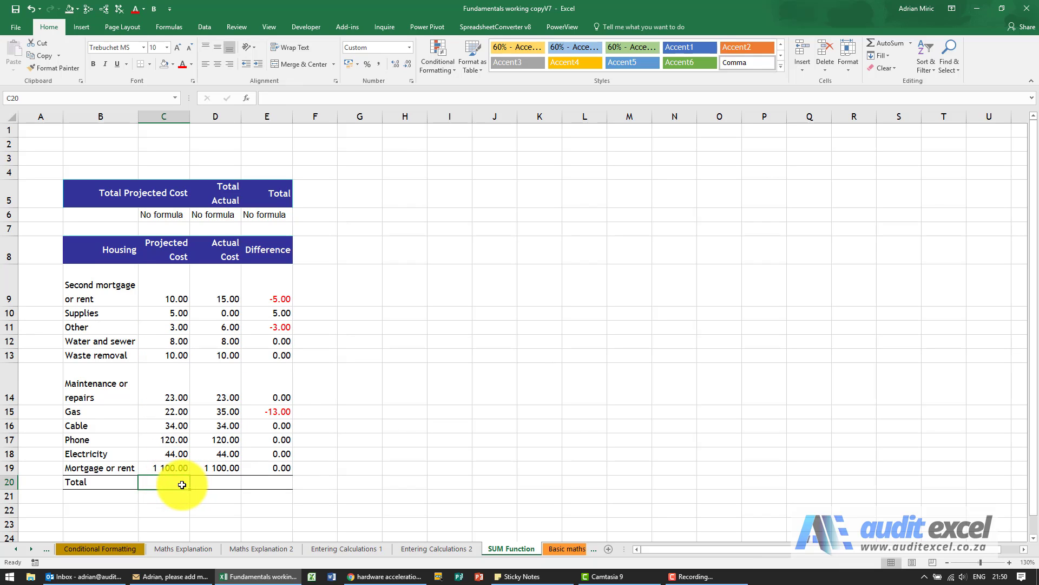
type("=")
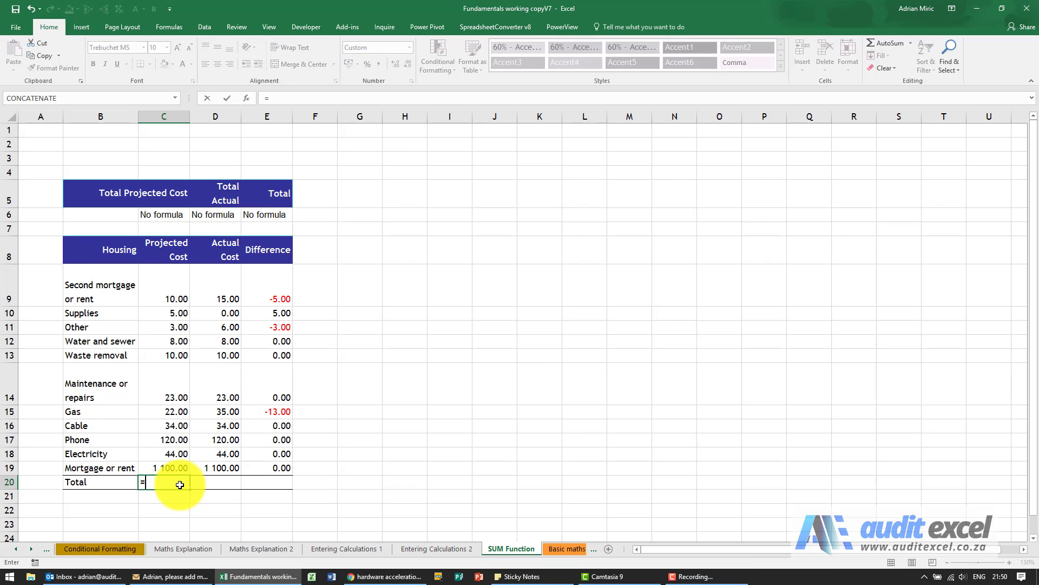
left_click(173, 295)
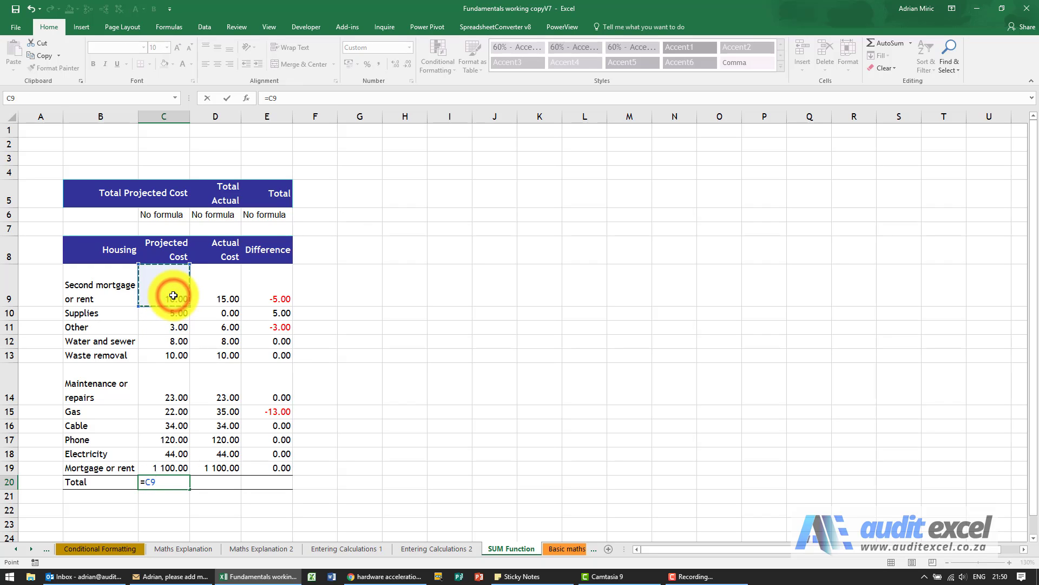
type("+")
left_click(172, 313)
type("+")
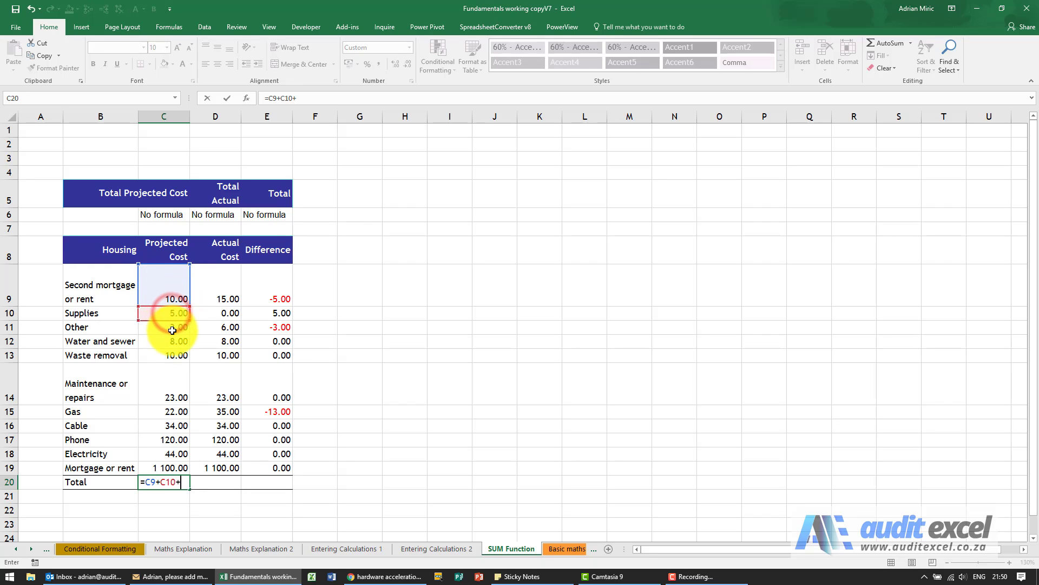
left_click(171, 327)
type("+")
left_click(171, 339)
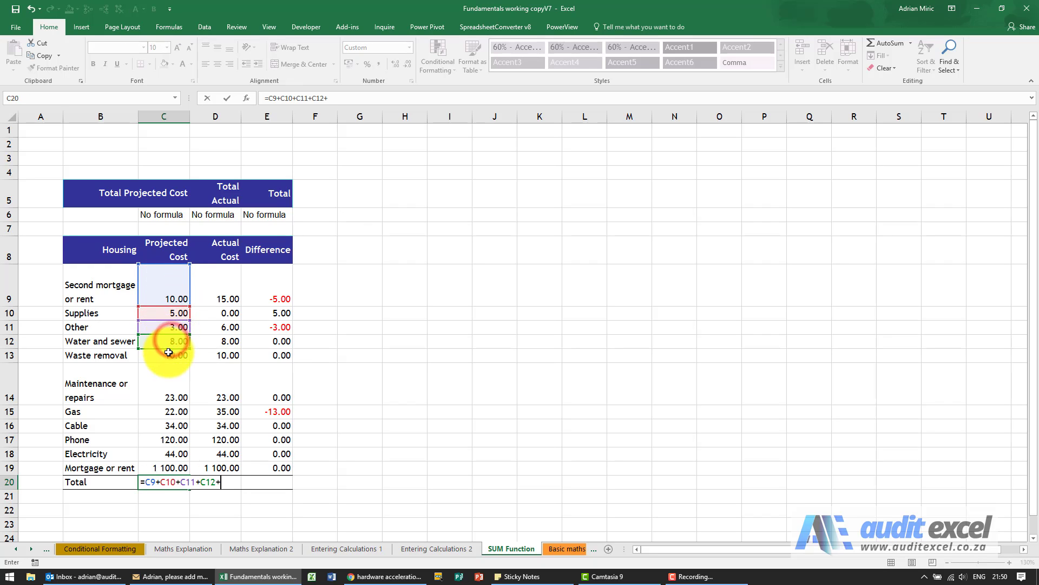
type("+")
left_click(168, 352)
type("+")
left_click(168, 400)
type("+")
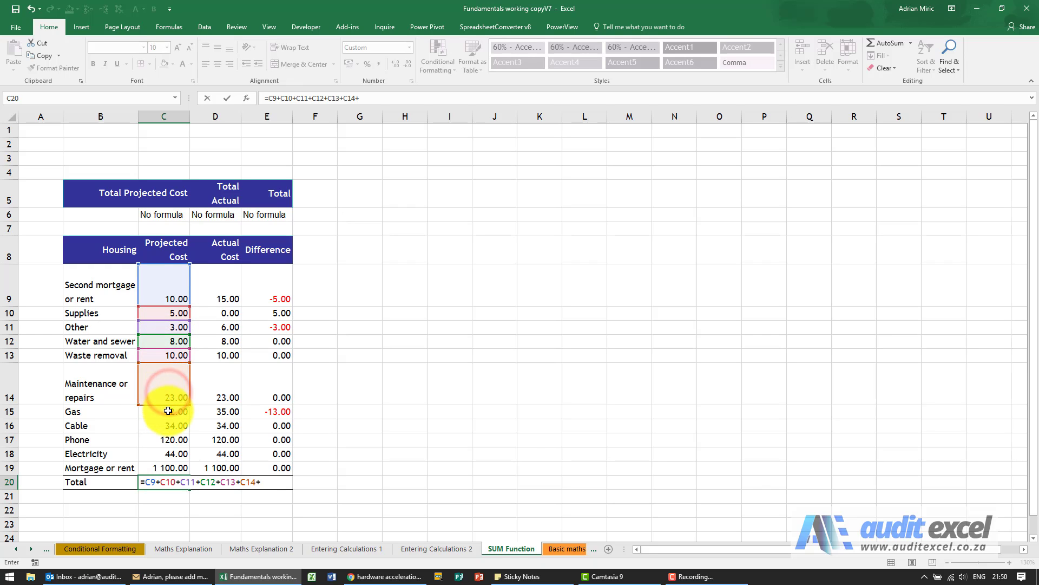
left_click(168, 411)
type("+")
left_click(168, 425)
type("+")
left_click(167, 437)
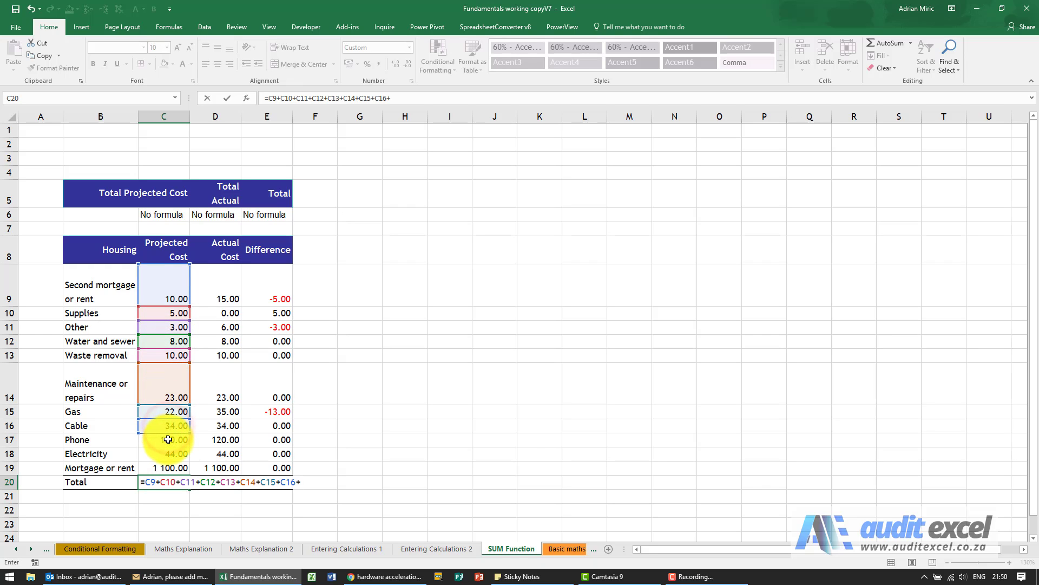
type("+")
left_click(167, 454)
type("+")
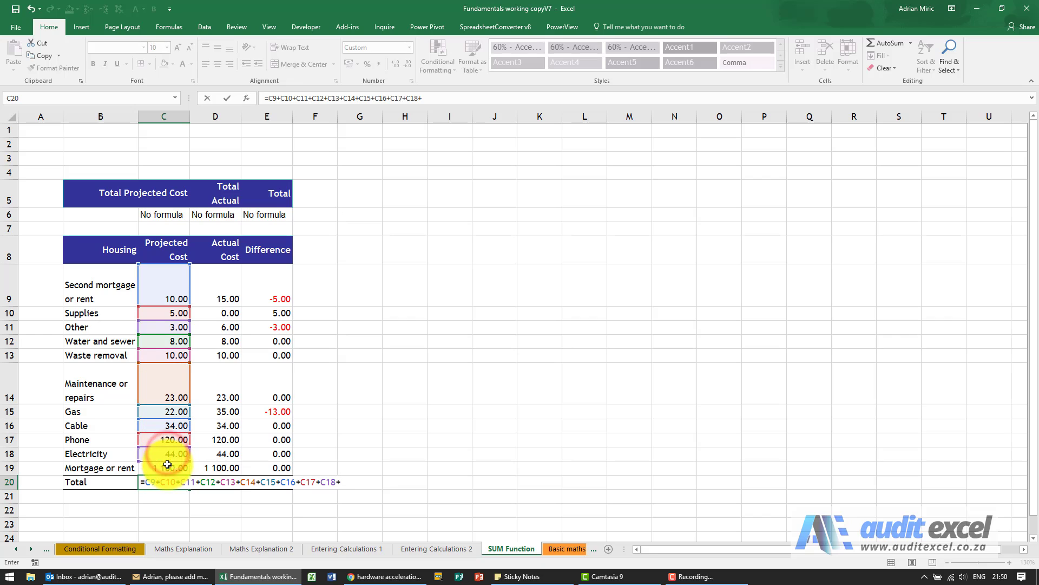
left_click(167, 464)
key("ctrl+Return")
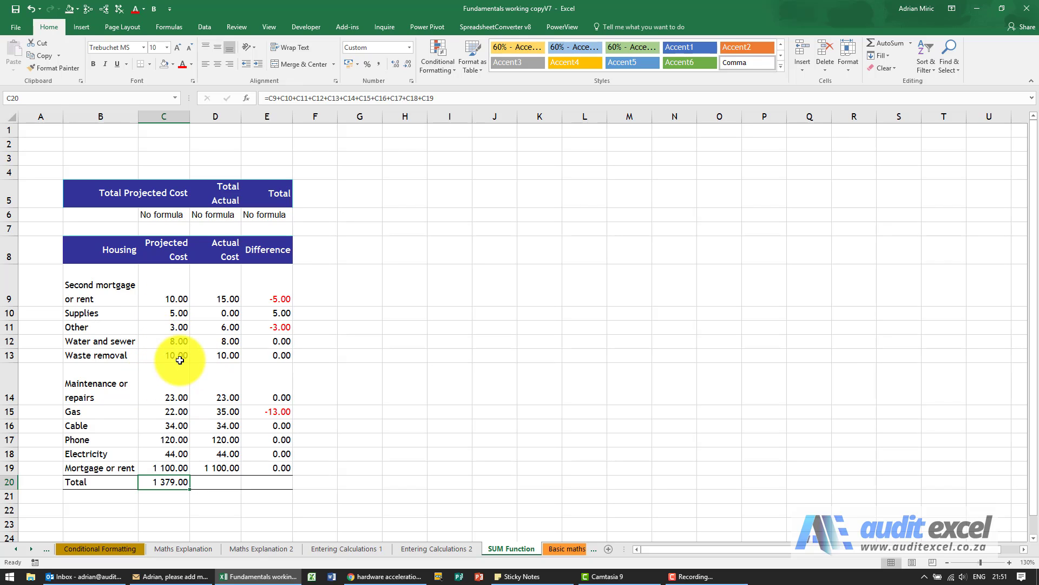
- Clear the long addition formula from cell C20 and enter a SUM function over the range C9:C19 instead
key("Delete")
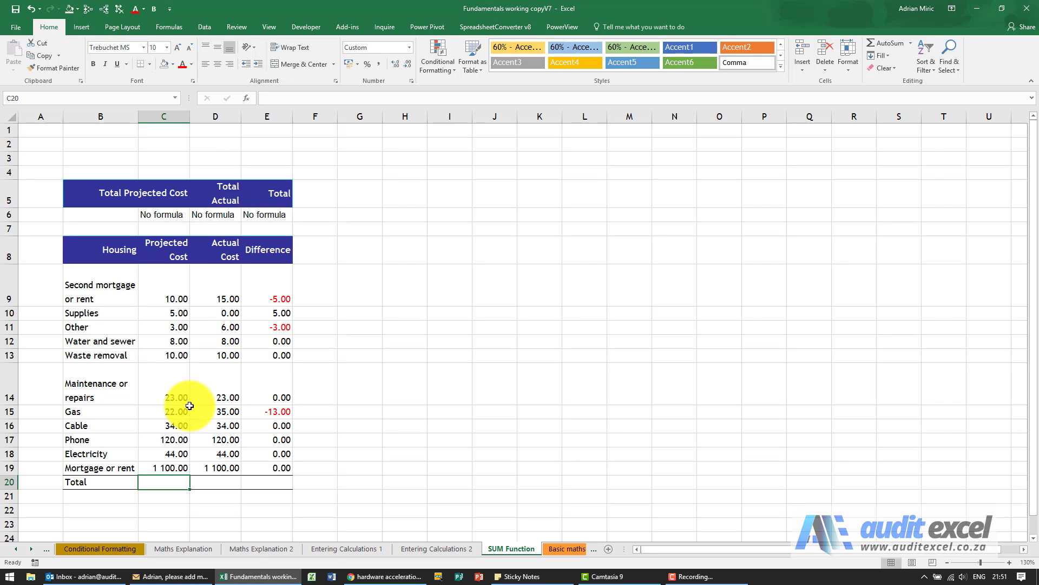
left_click_drag(175, 292, 169, 463)
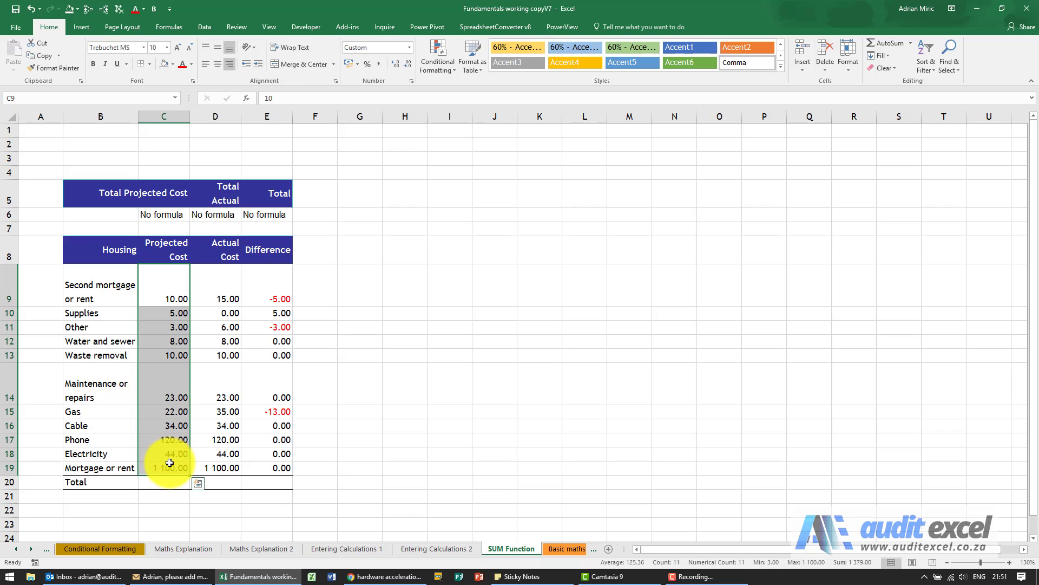
left_click(167, 480)
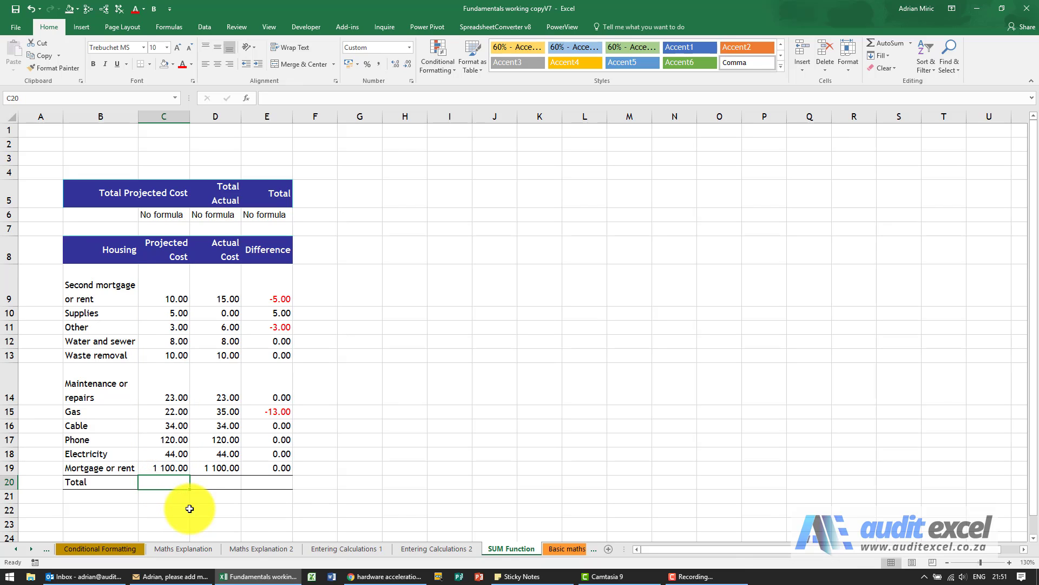
type("=")
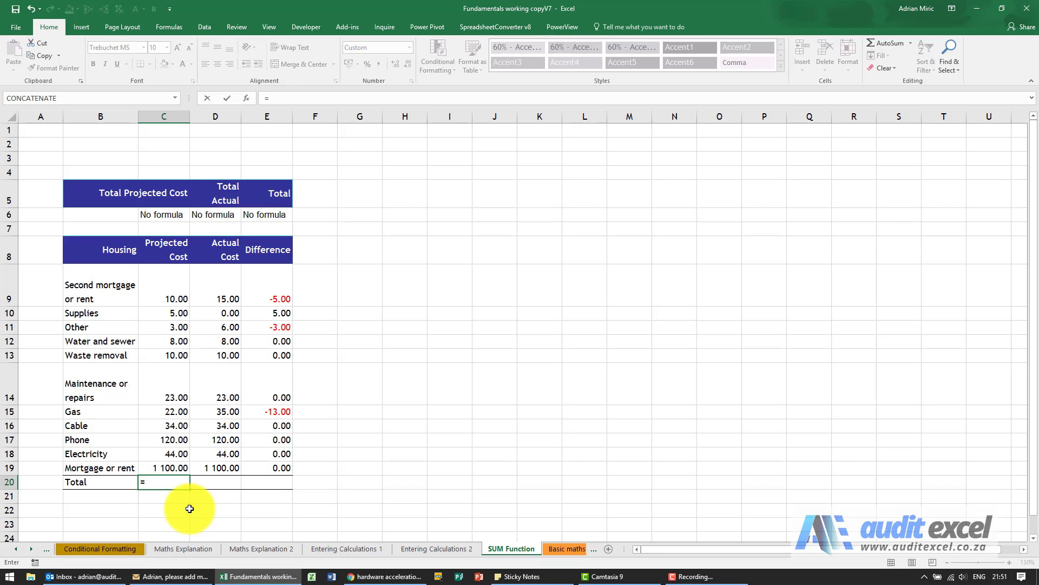
type("sum")
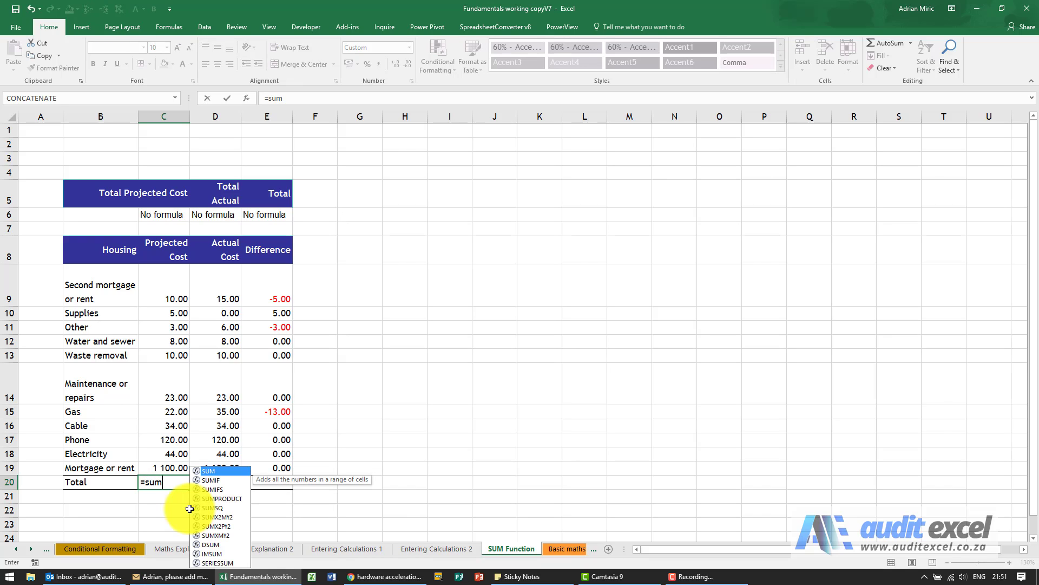
type("(")
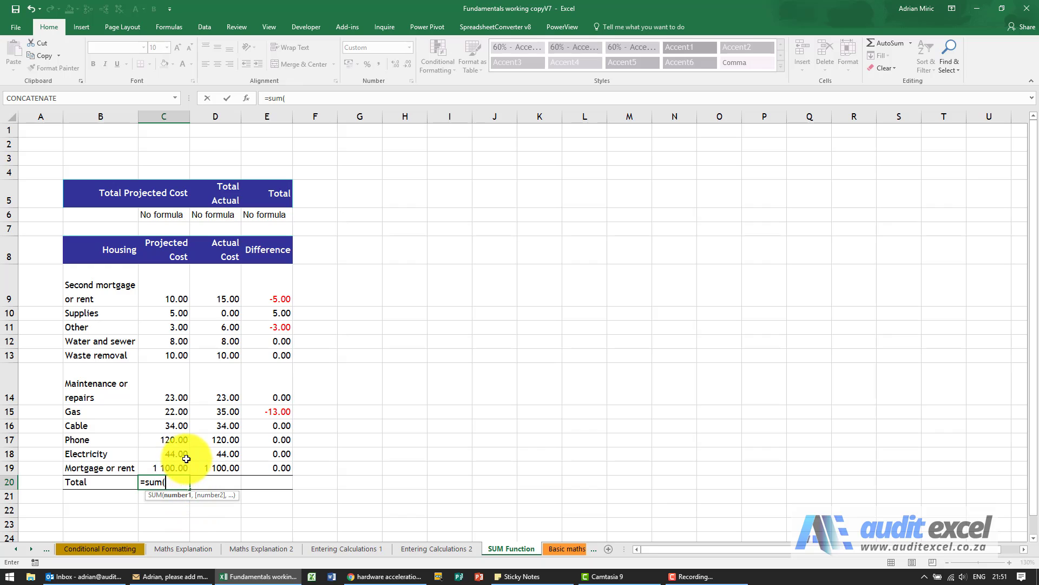
left_click(167, 297)
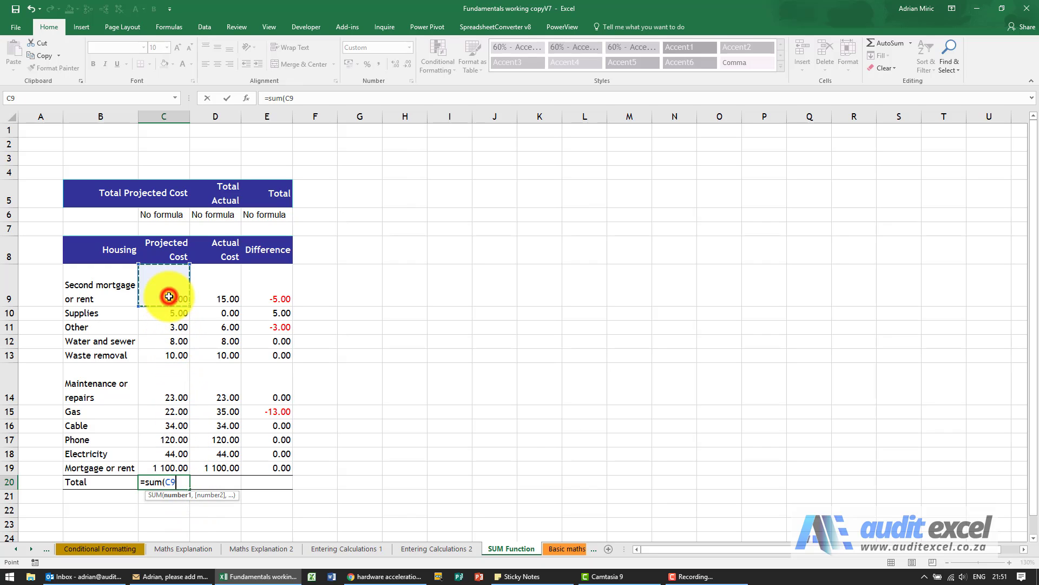
left_click(165, 311)
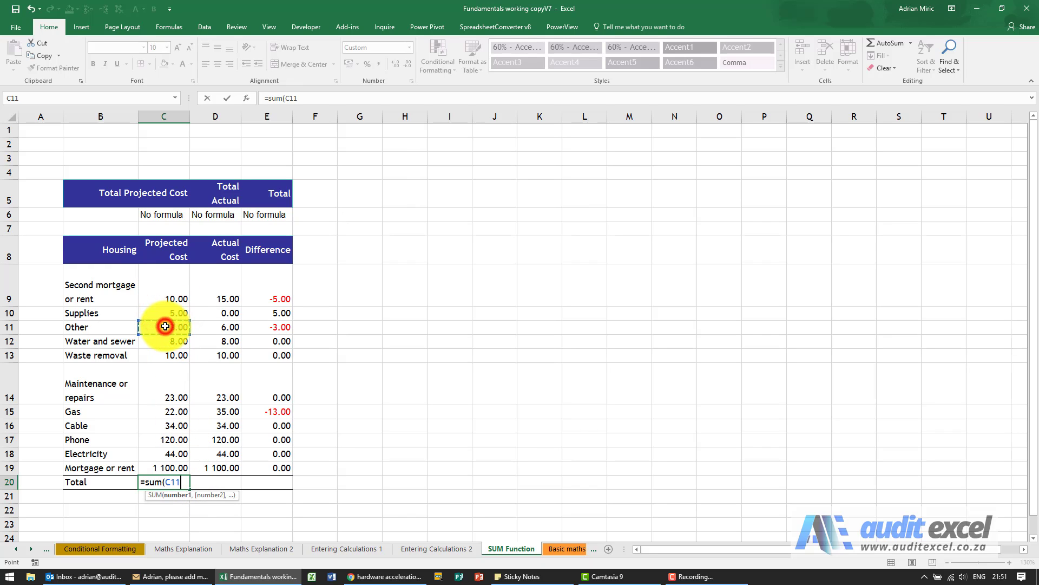
left_click(164, 326)
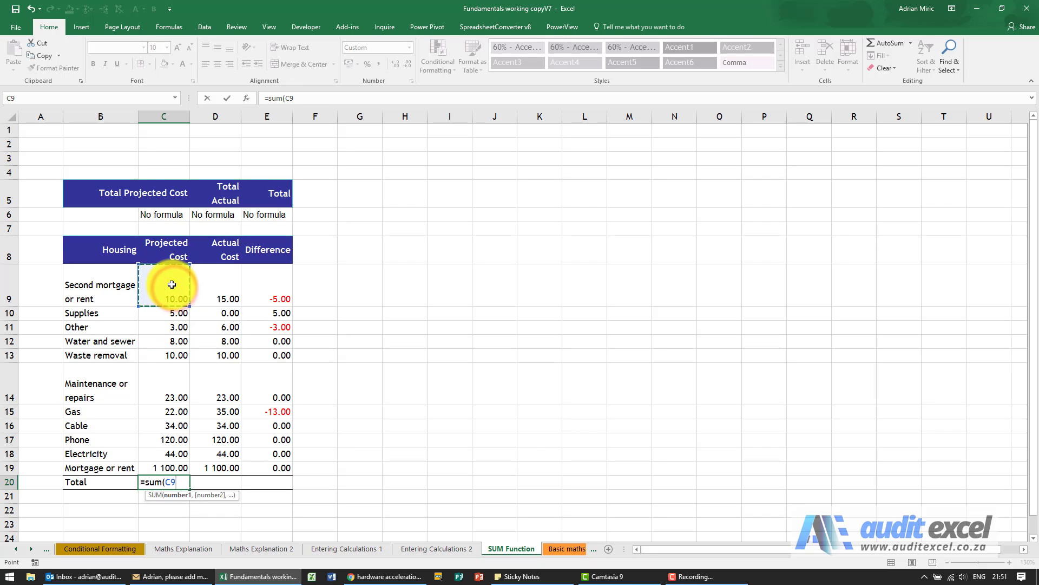
left_click(172, 283)
left_click_drag(167, 305, 161, 467)
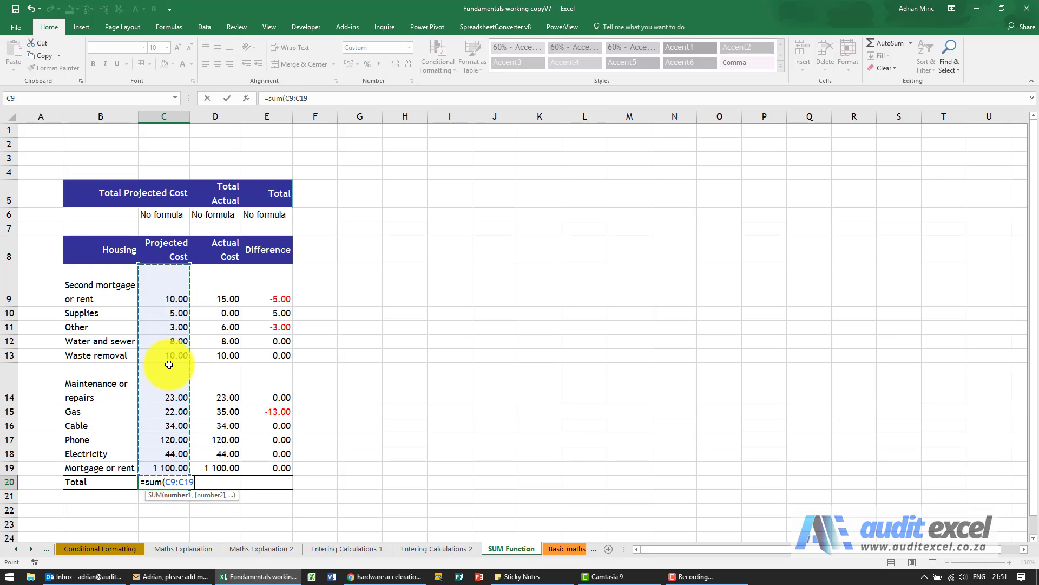
key("Return")
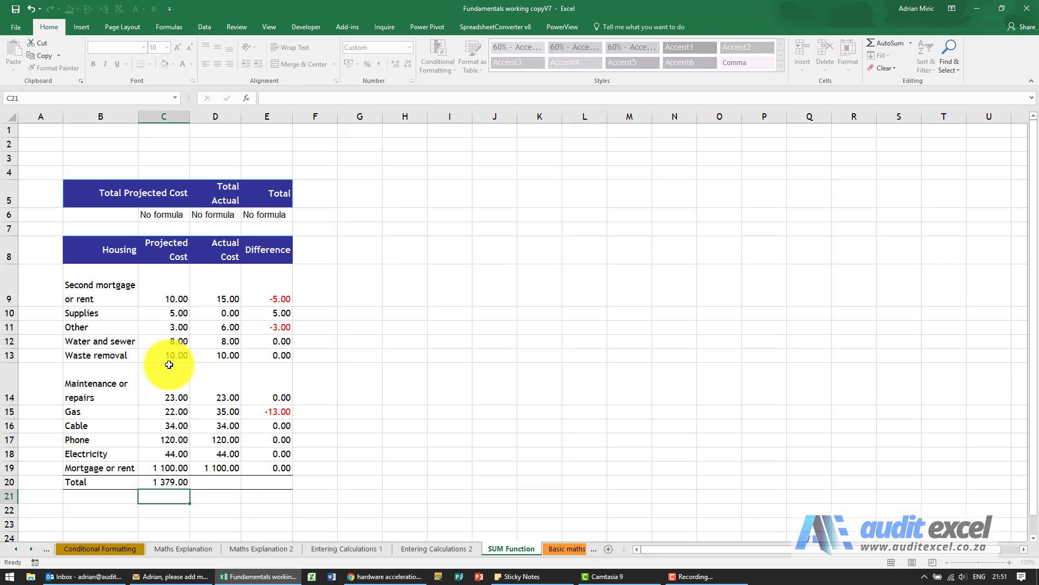
key("Up")
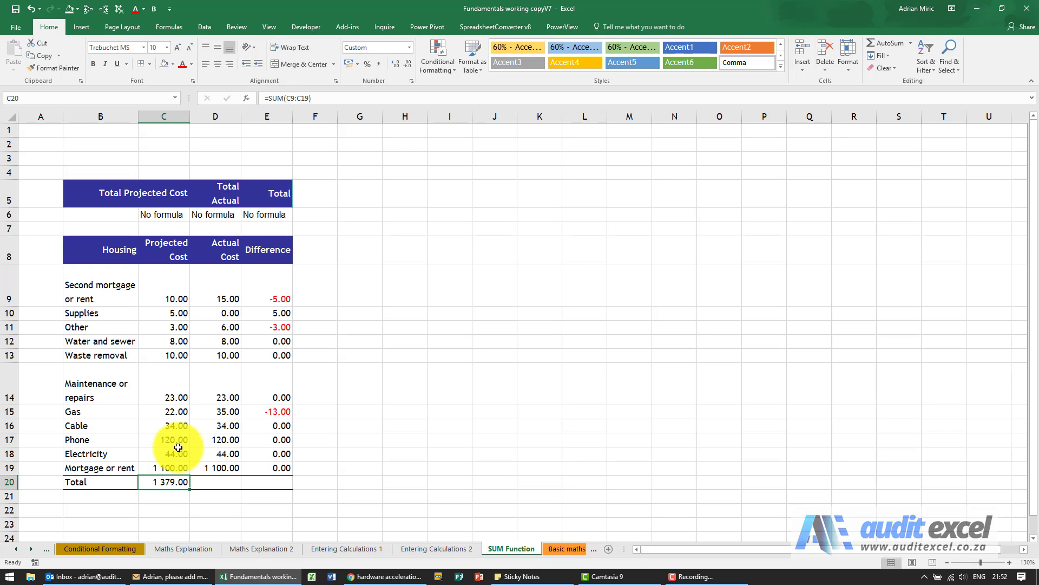
- Clear cell C20 and total the projected costs in C9:C19 with AutoSum
key("Delete")
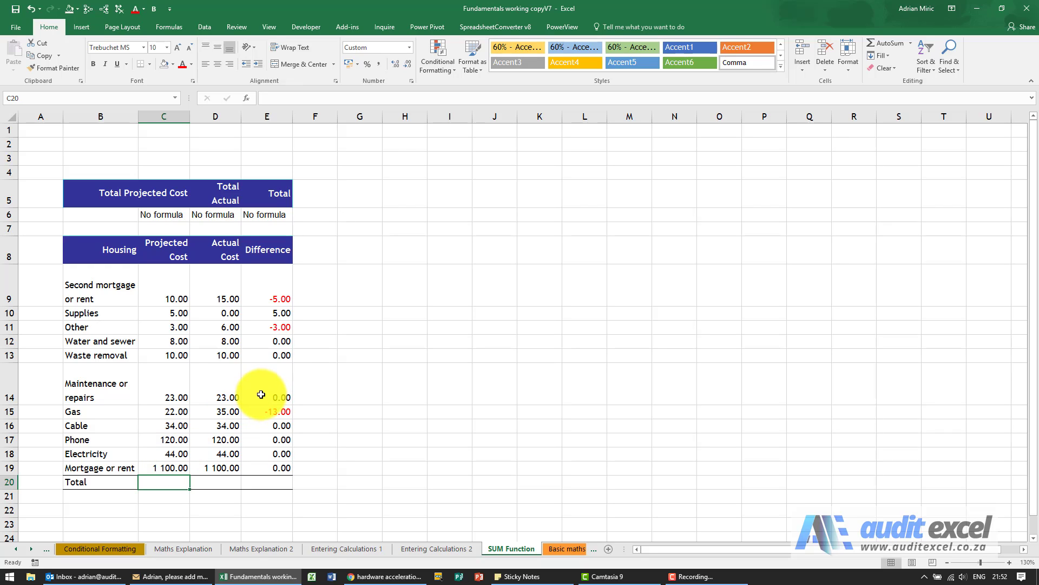
left_click(882, 42)
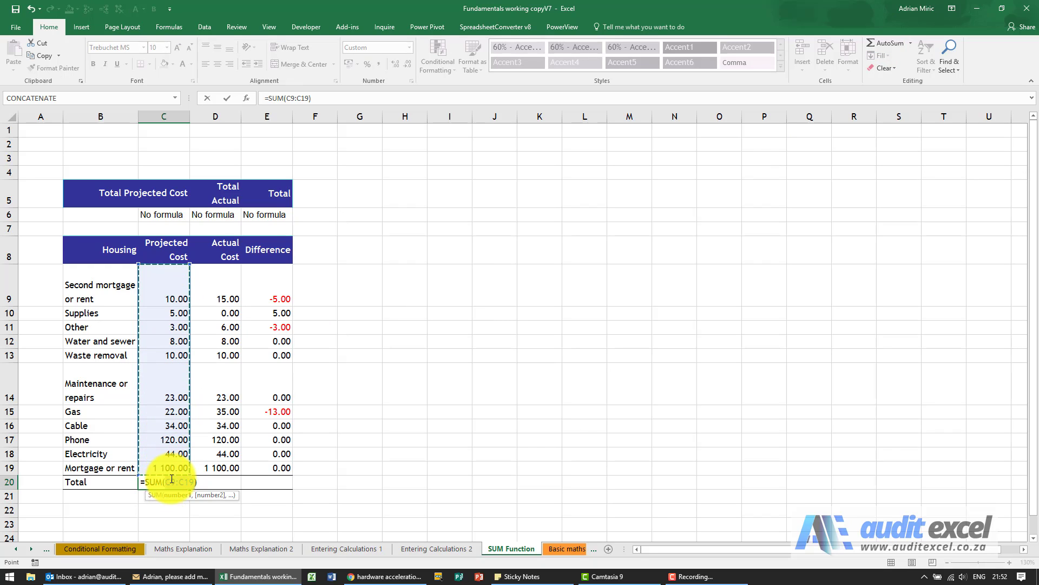
key("ctrl+Return")
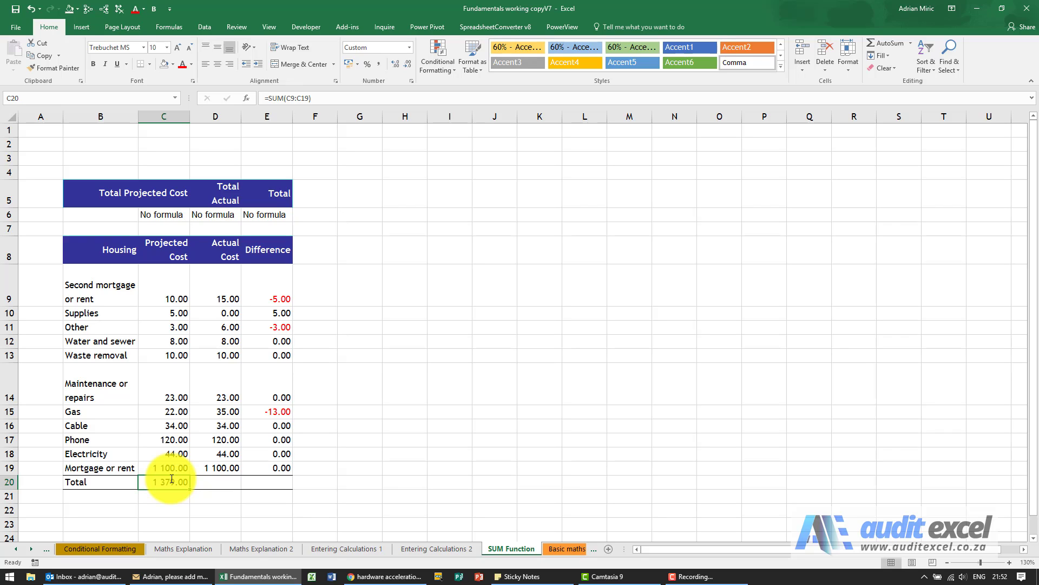
- Clear cell C20 and enter a SUM function by hand over the projected costs in C9:C19
key("Delete")
type("=sum")
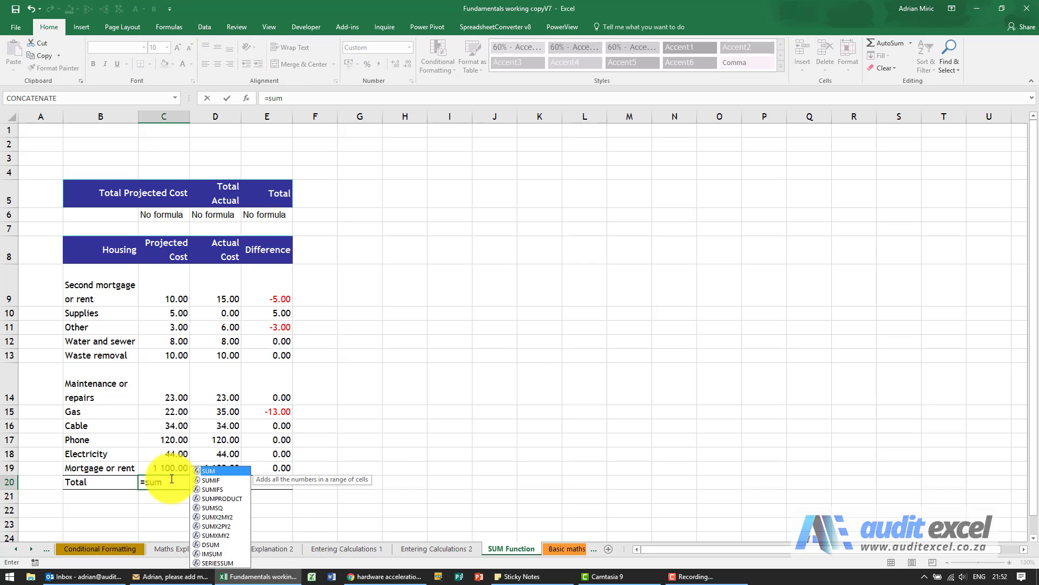
type("(")
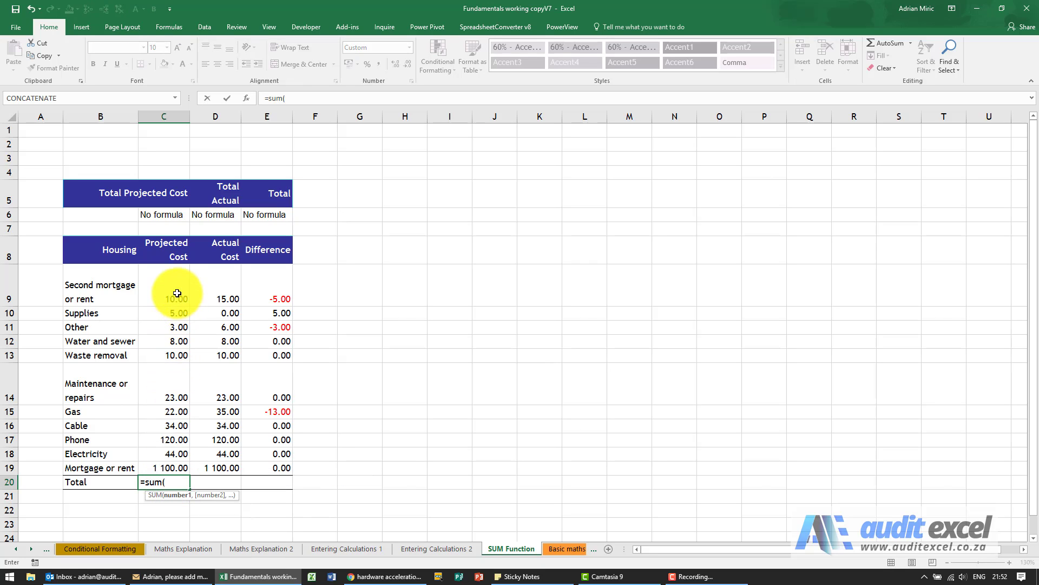
left_click_drag(174, 290, 168, 467)
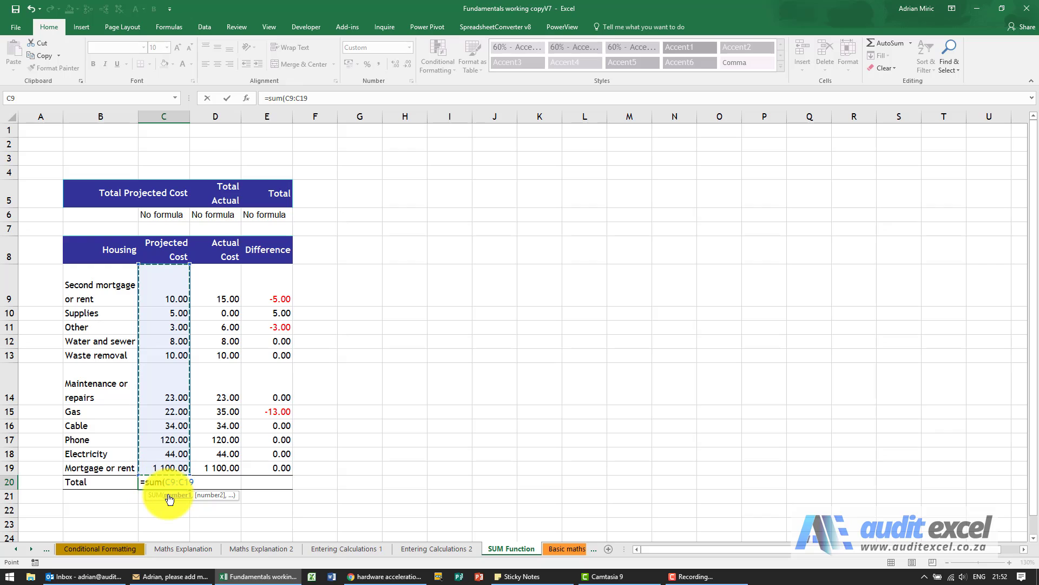
key("Return")
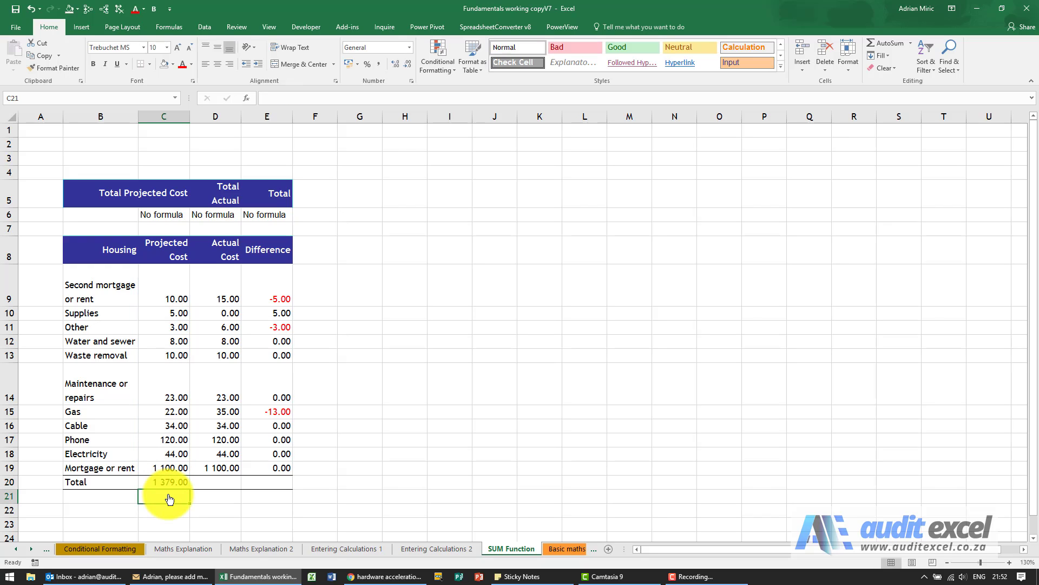
key("Up")
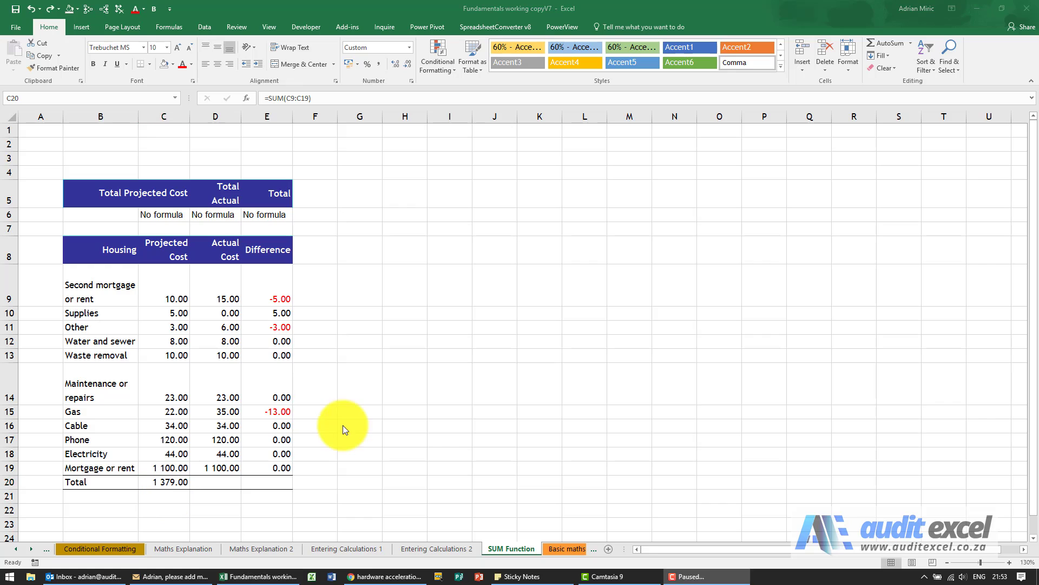
left_click(343, 424)
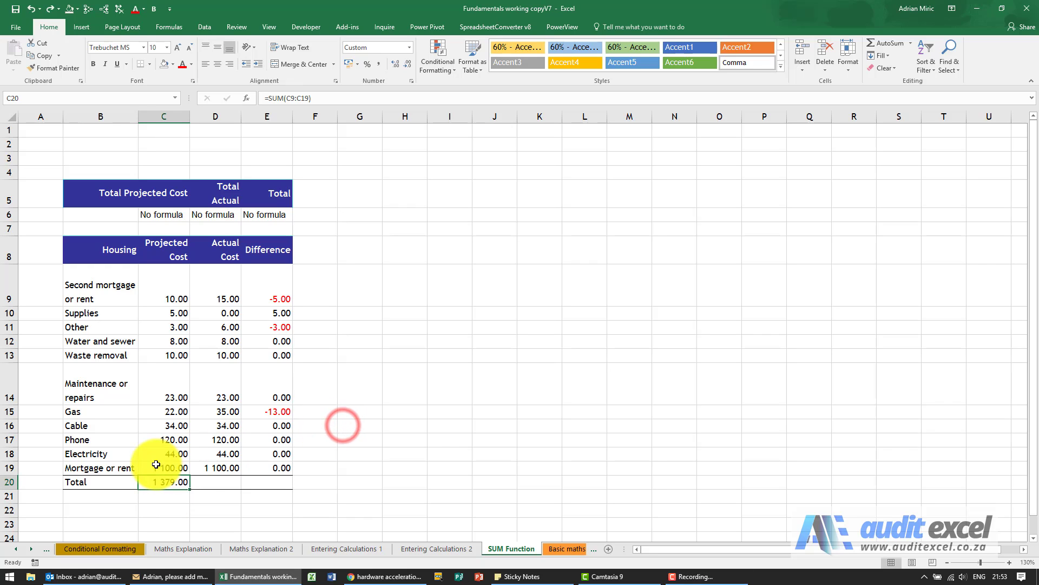
- Enter a SUM function in cell D20 to total the actual costs in D9:D19
left_click(206, 481)
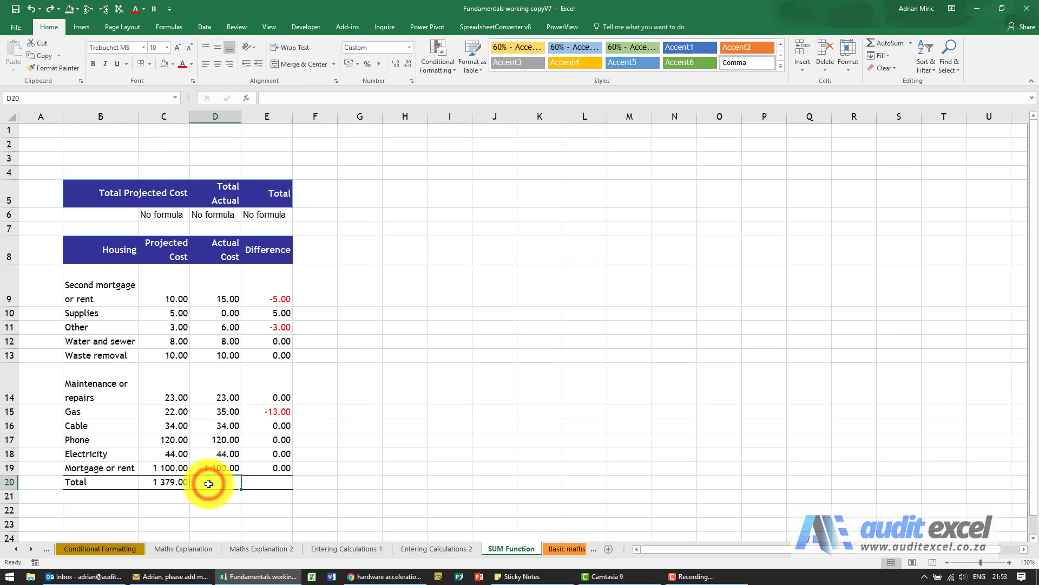
type("=sum(")
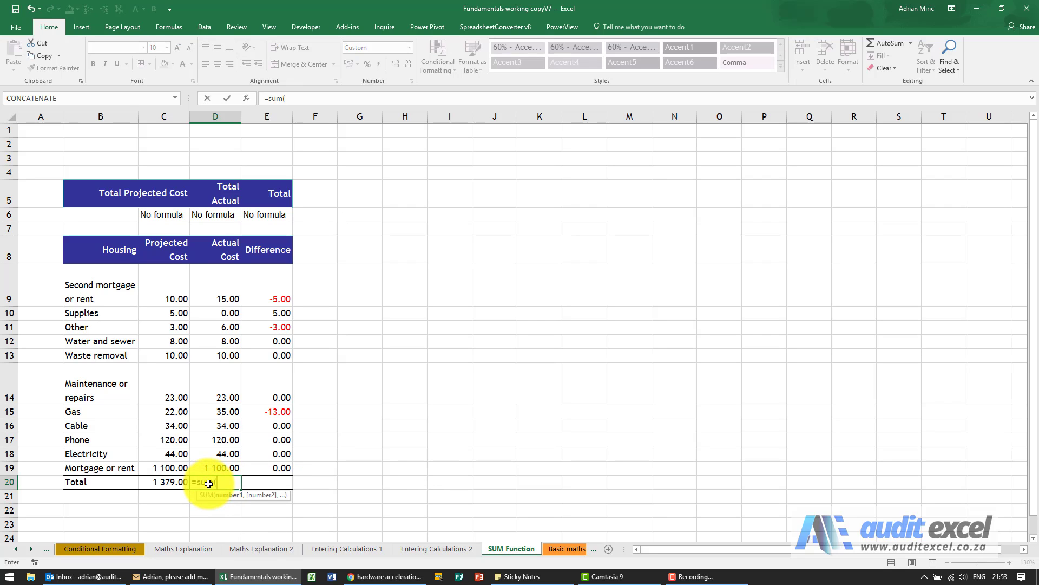
left_click_drag(217, 469, 210, 297)
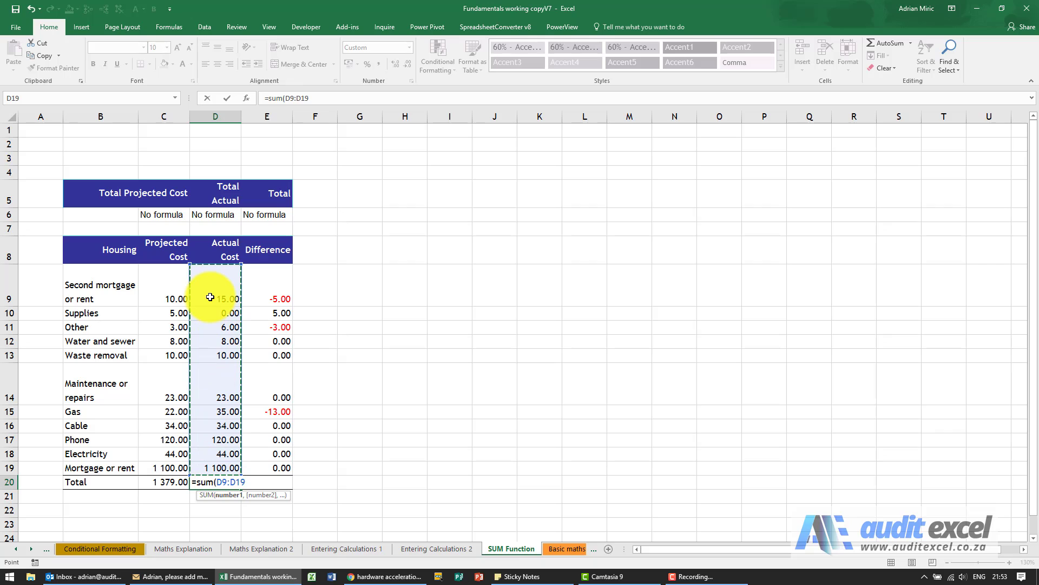
type(")")
key("Return")
key("Up")
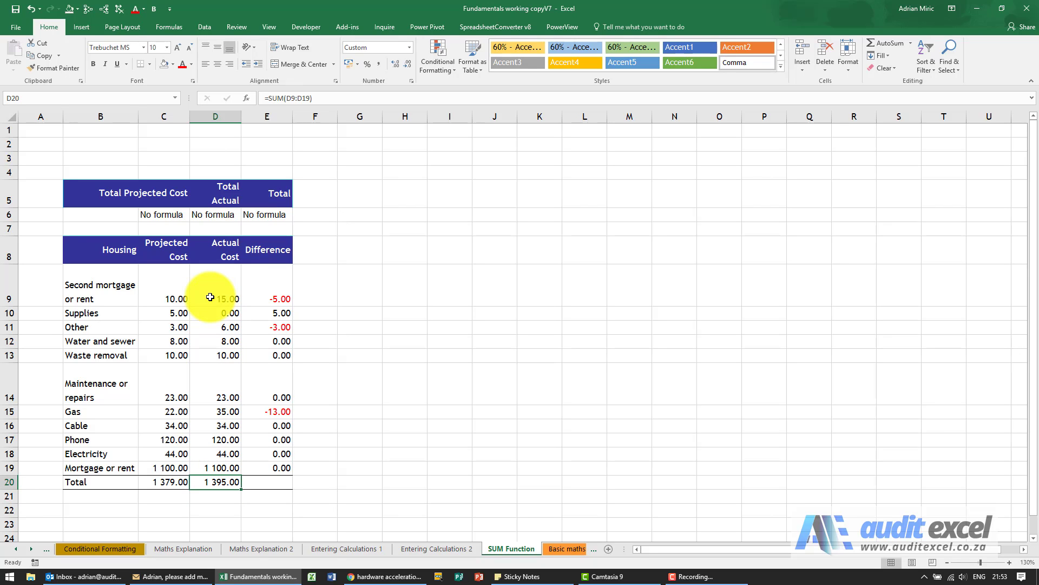
- Clear cells D20 and D13, and try totalling the actual costs in D20 with AutoSum across the blank cell
key("Delete")
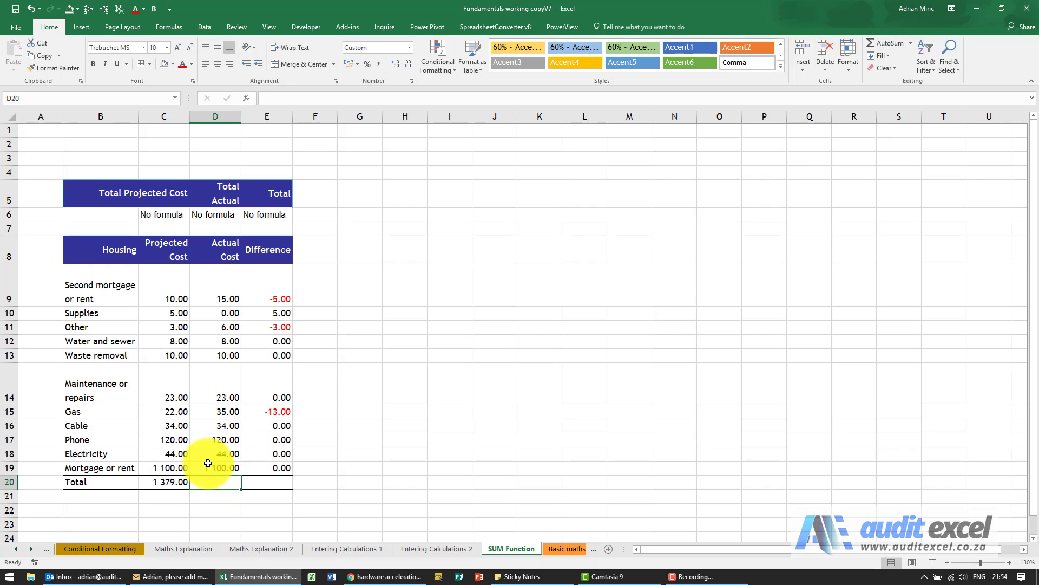
left_click(218, 355)
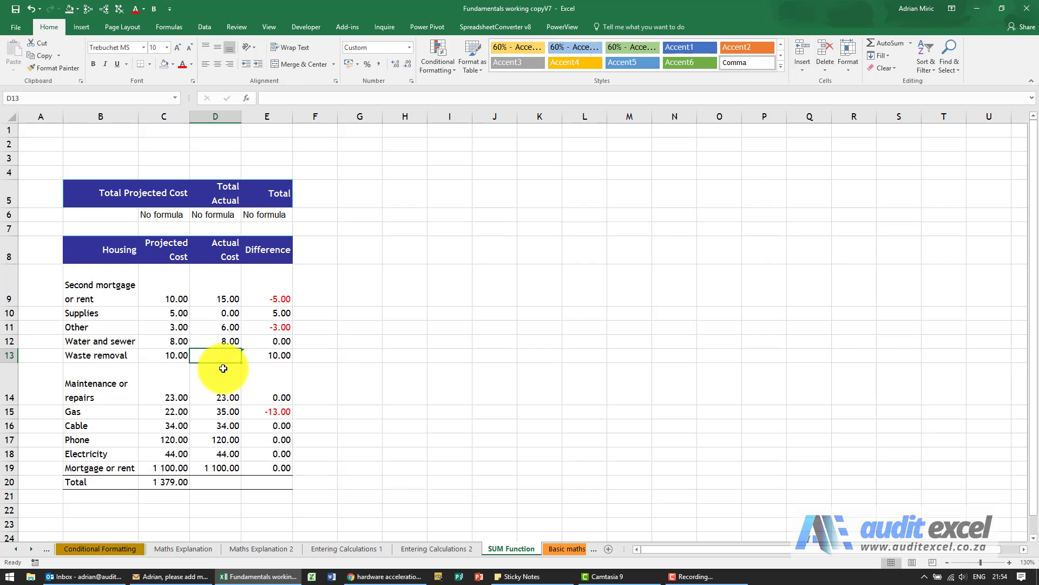
left_click(217, 482)
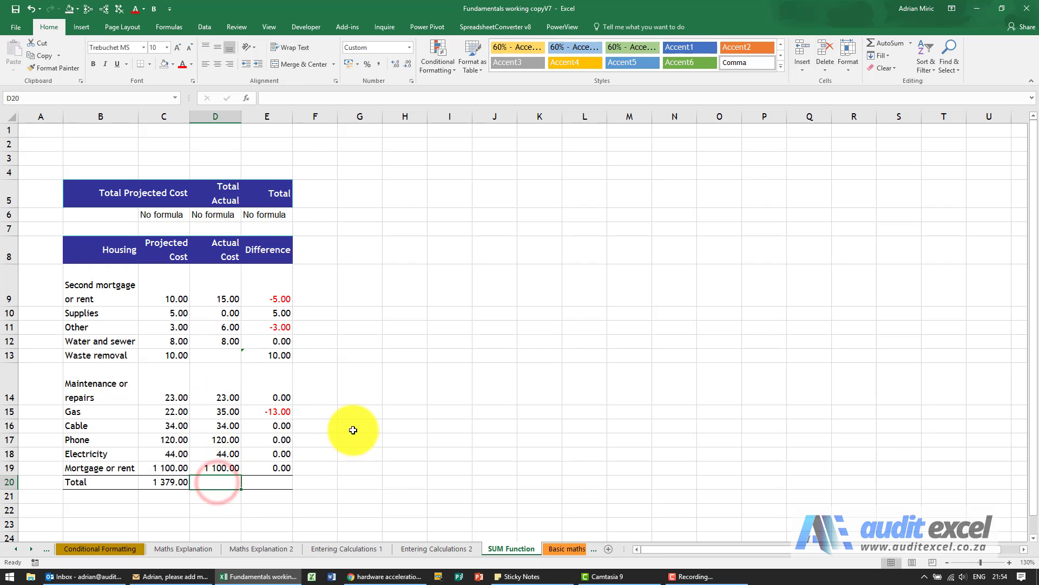
left_click(881, 43)
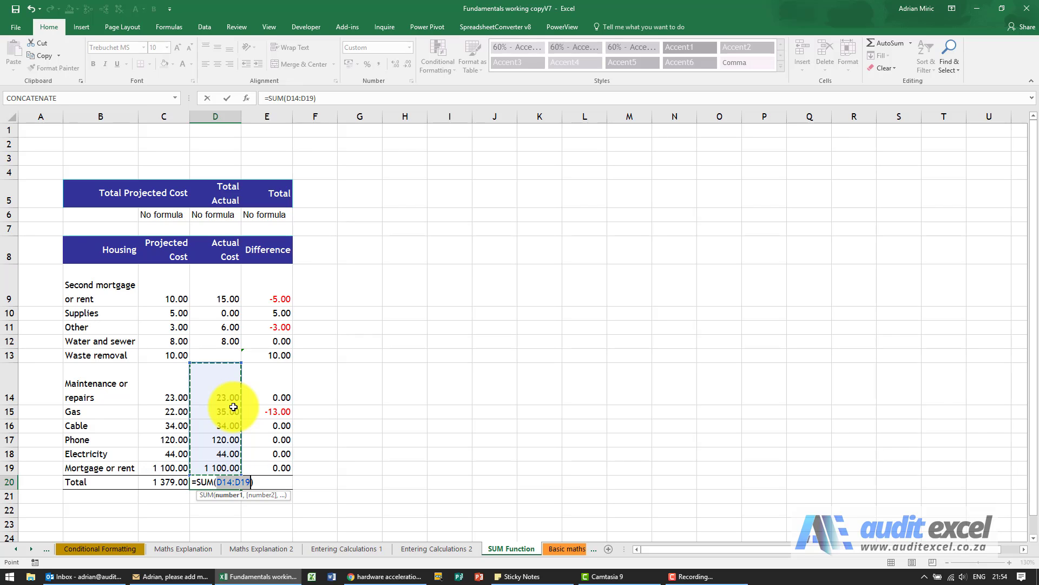
key("Escape")
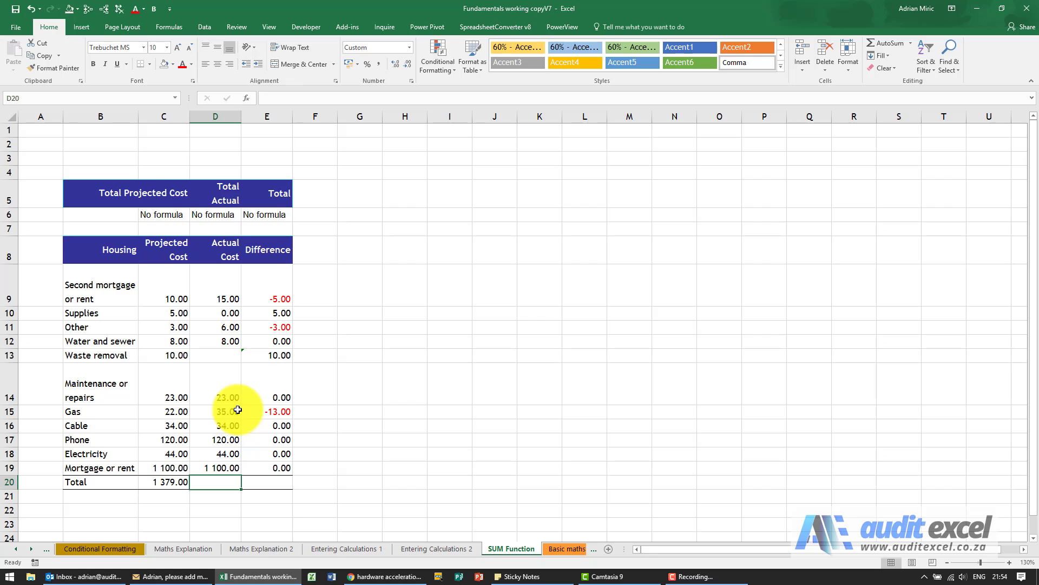
- Enter a SUM function by hand in cell D20 covering the full range D9:D19, including the blank cell
type("=sum(")
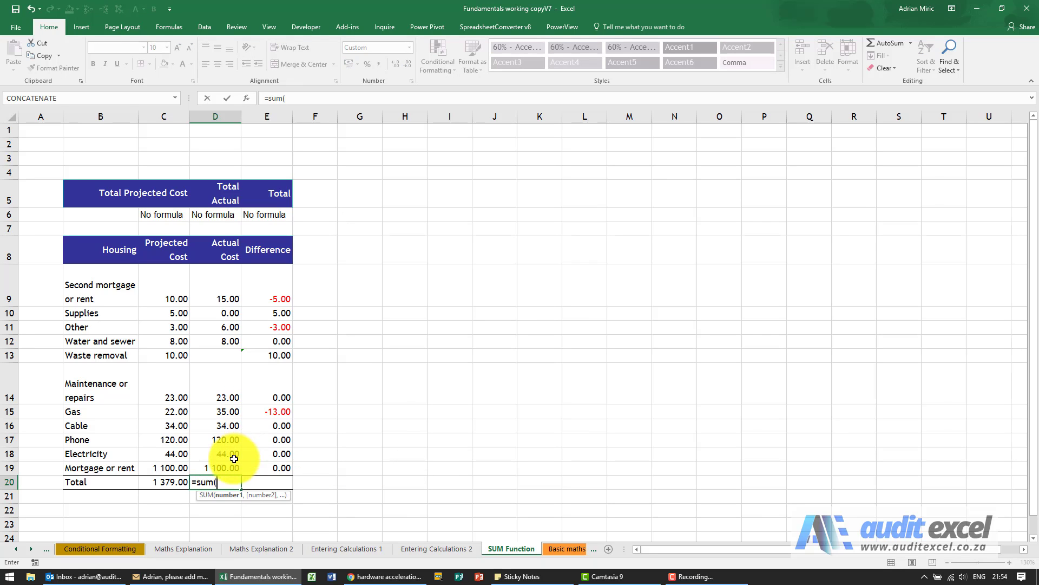
left_click_drag(233, 465, 223, 294)
key("ctrl+Return")
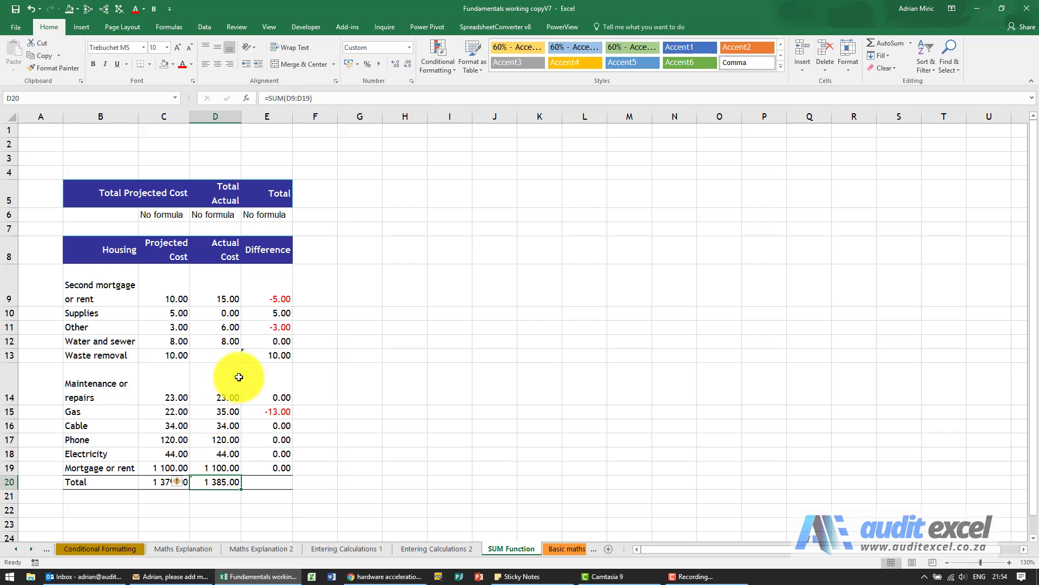
- Enter 10 as the actual cost of waste removal in cell D13
left_click(229, 358)
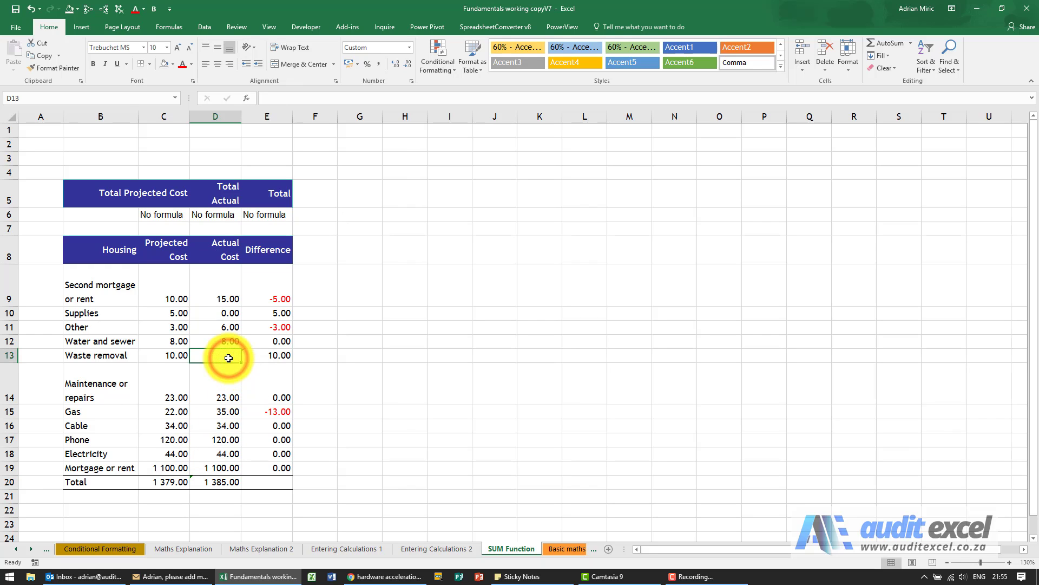
type("10")
key("Return")
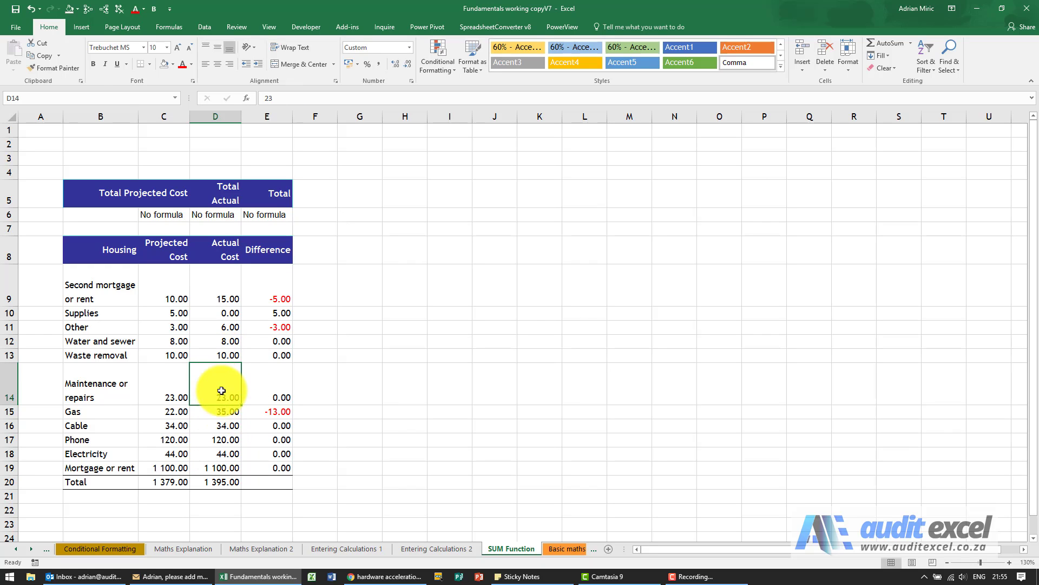